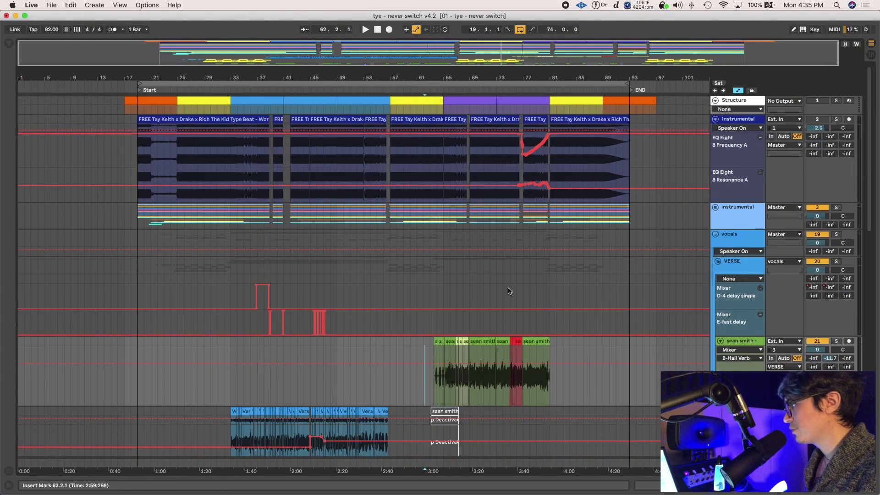
Play the arrangement from around bar 75, leading into the filtered section of the Instrumental track
{"action": "left_click", "coordinate": [510, 290]}
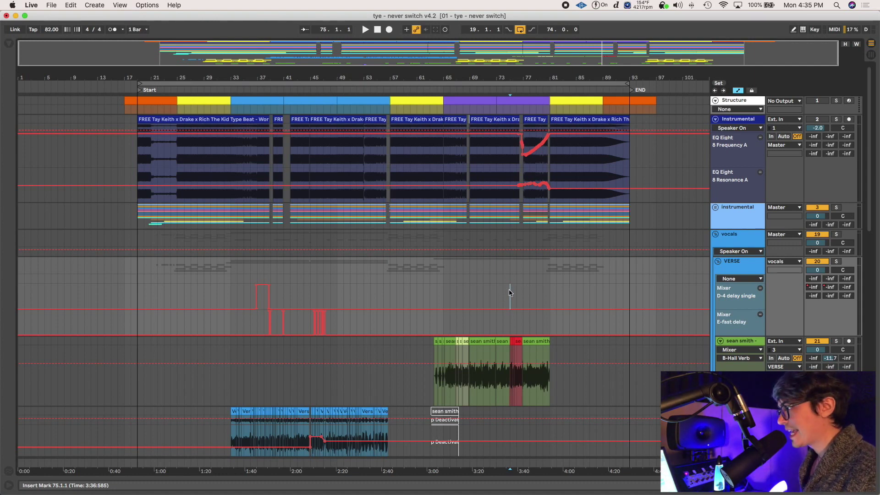
{"action": "left_click_drag", "start_coordinate": [614, 64], "coordinate": [622, 122]}
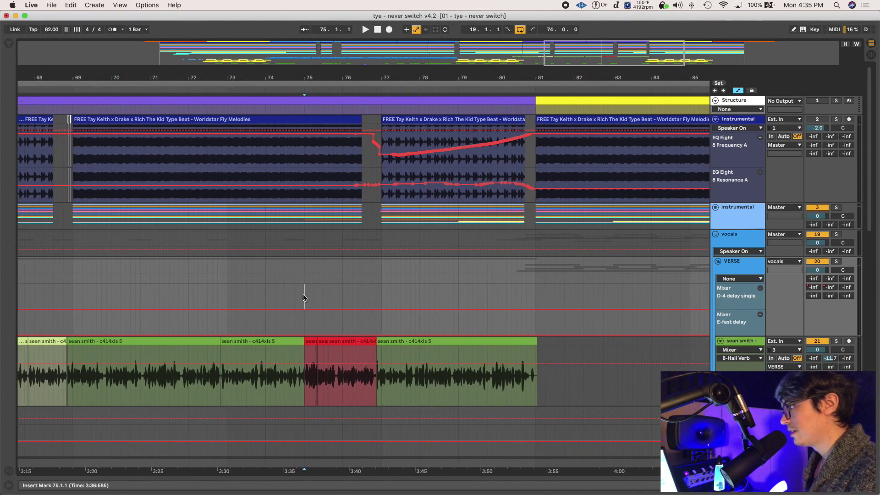
{"action": "left_click", "coordinate": [334, 294]}
{"action": "key", "text": "space"}
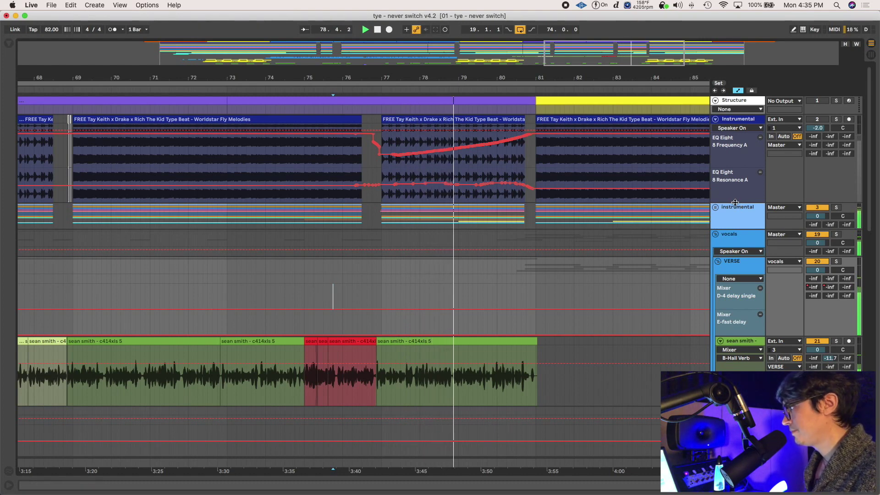
Unfold the instrumental group to check its tracks and automation, and fold it again
{"action": "double_click", "coordinate": [738, 217]}
{"action": "mouse_move", "coordinate": [734, 263]}
{"action": "left_mouse_down"}
{"action": "mouse_move", "coordinate": [735, 272]}
{"action": "mouse_move", "coordinate": [733, 264]}
{"action": "left_mouse_up"}
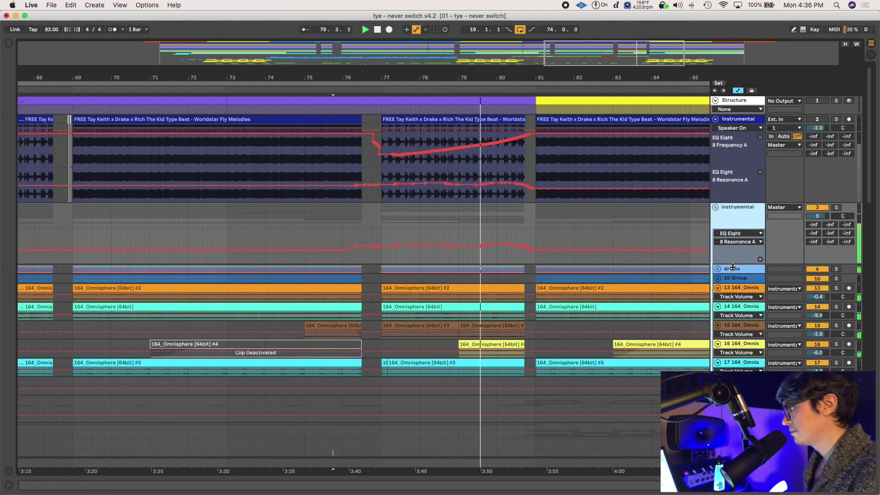
{"action": "left_click", "coordinate": [714, 207]}
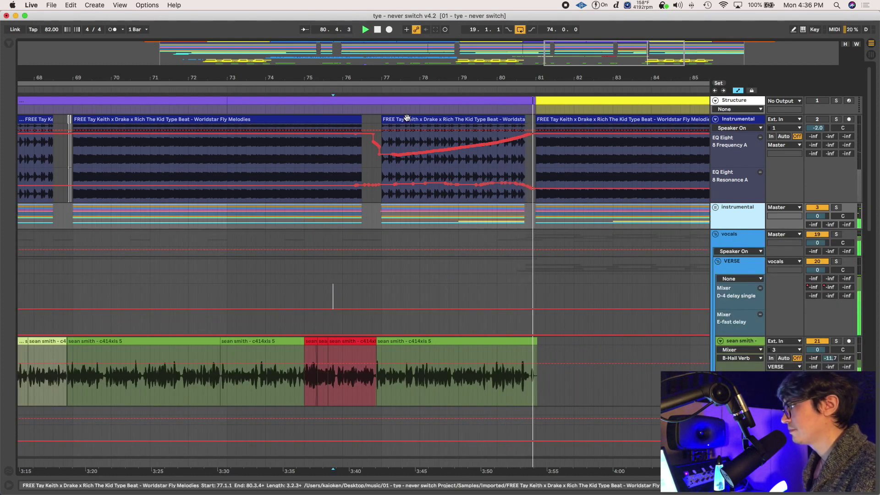
Solo the Instrumental track and listen to its clip starting at bar 77
{"action": "left_click", "coordinate": [464, 135]}
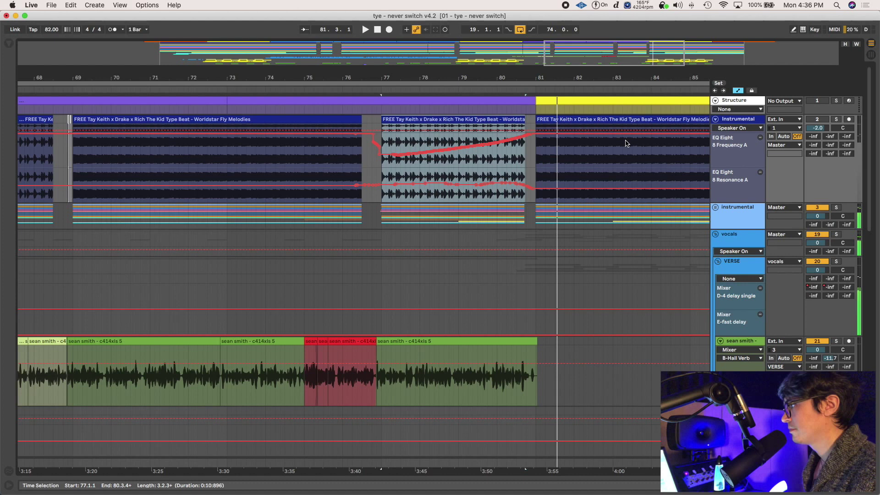
{"action": "key", "text": "space"}
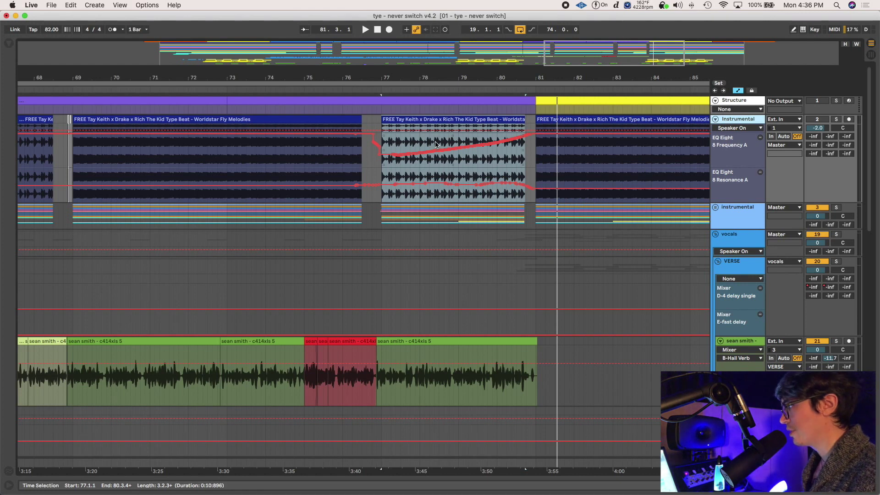
{"action": "left_click", "coordinate": [836, 119]}
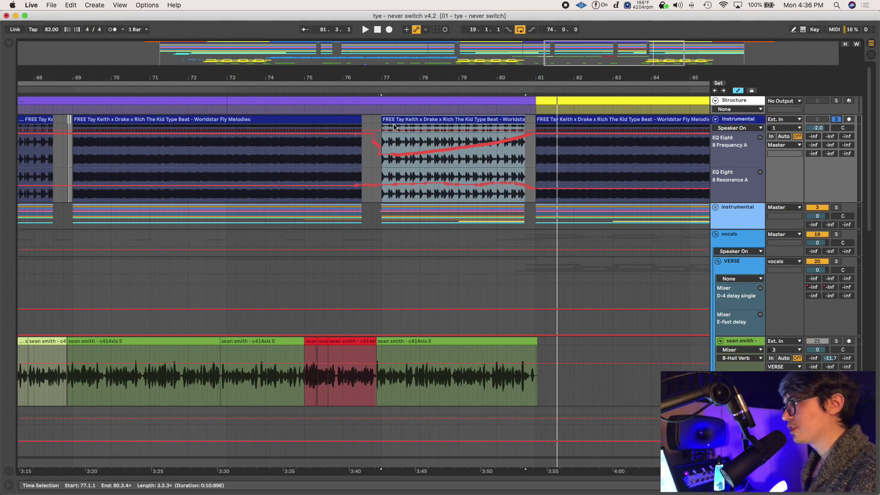
{"action": "key", "text": "space"}
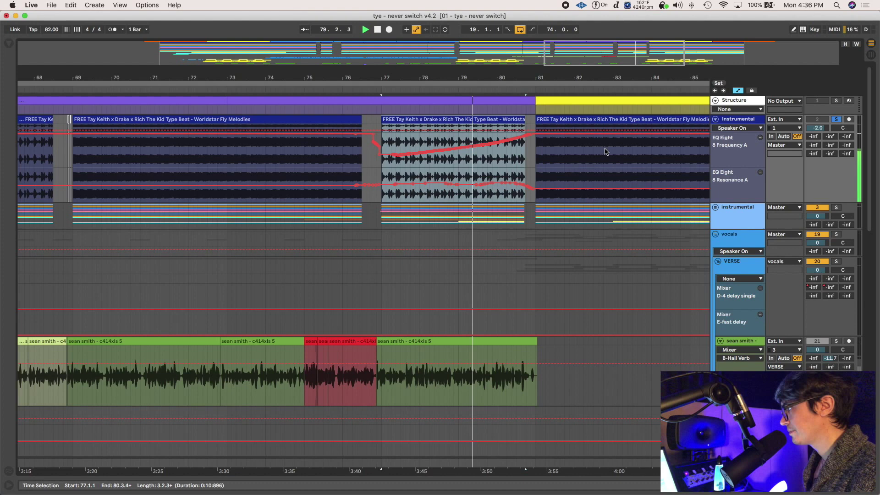
{"action": "key", "text": "space"}
Show the Instrumental track's EQ Eight and play from bar 79 to examine the automated filter movement
{"action": "left_click", "coordinate": [736, 118]}
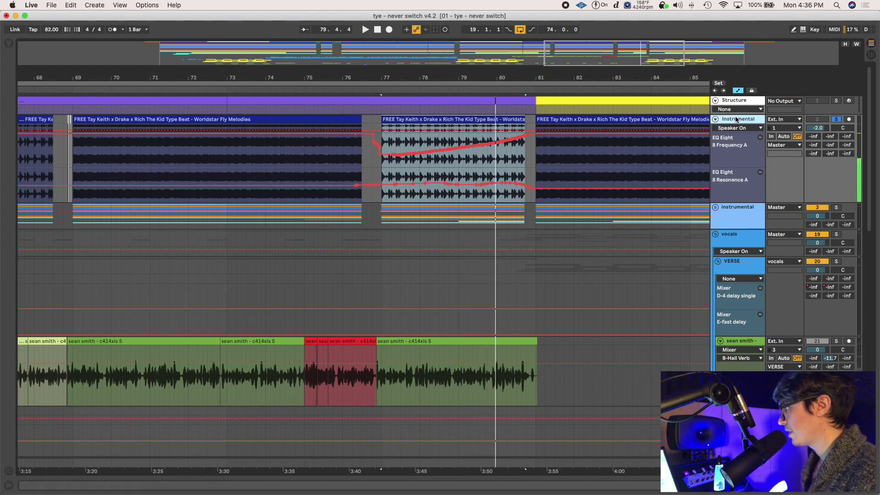
{"action": "key", "text": "shift+Tab"}
{"action": "key", "text": "shift+Tab"}
{"action": "left_click", "coordinate": [129, 389]}
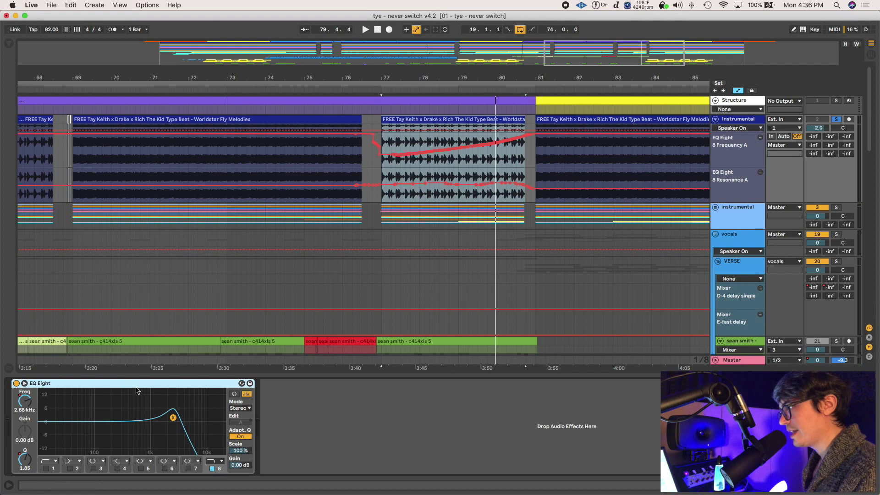
{"action": "left_click", "coordinate": [455, 143]}
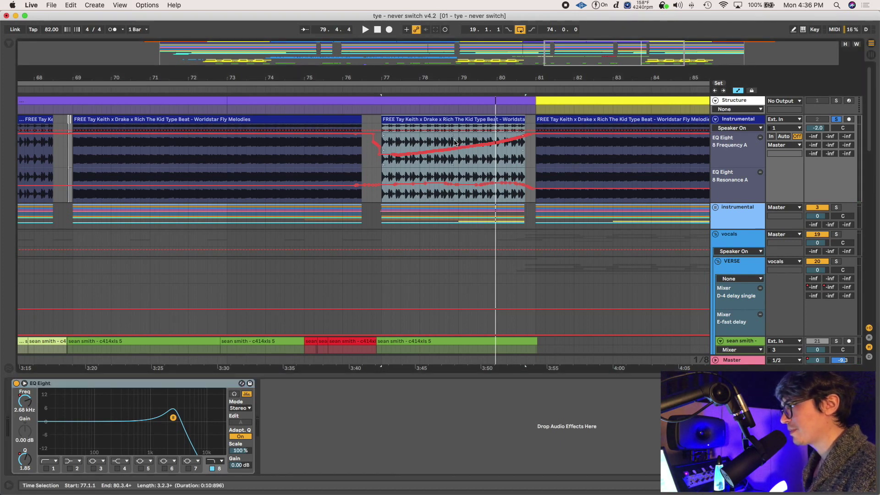
{"action": "left_click", "coordinate": [456, 143]}
{"action": "key", "text": "space"}
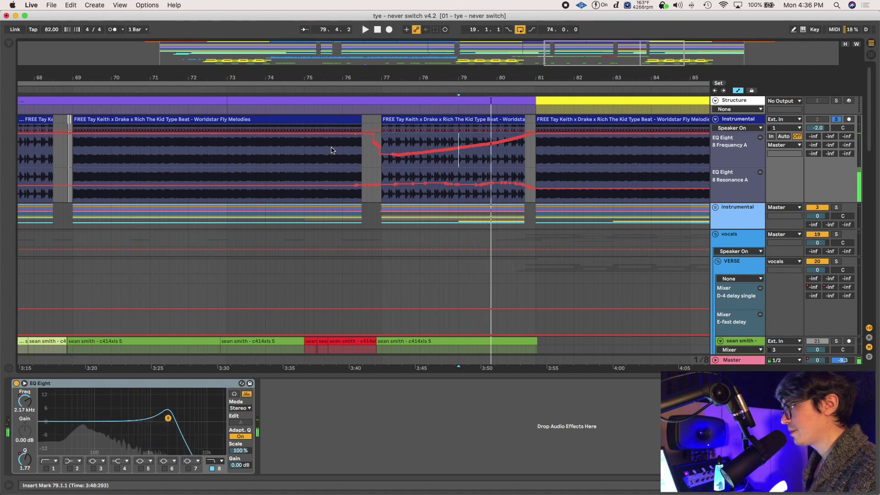
Delete the EQ Eight frequency and resonance automation from about bar 75.4 to 81.4, and remove the EQ Eight from the Instrumental track
{"action": "left_click_drag", "start_coordinate": [332, 150], "coordinate": [569, 151]}
{"action": "key", "text": "Delete"}
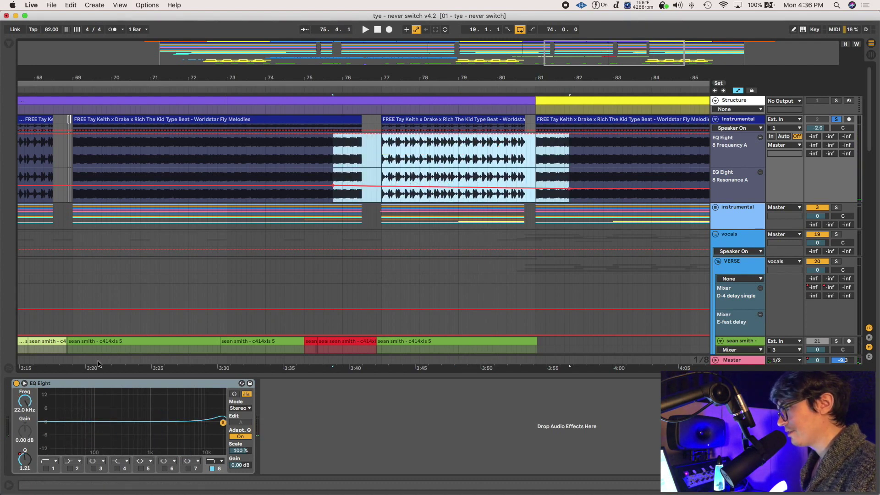
{"action": "left_click", "coordinate": [50, 389]}
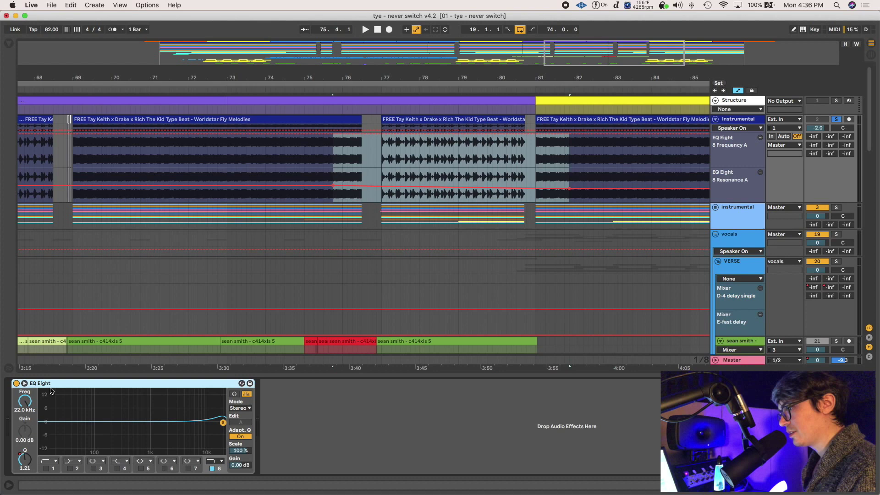
{"action": "key", "text": "Delete"}
Add a new EQ Eight to the Instrumental track, with filter band 1 off and band 8 on
{"action": "left_click", "coordinate": [8, 44]}
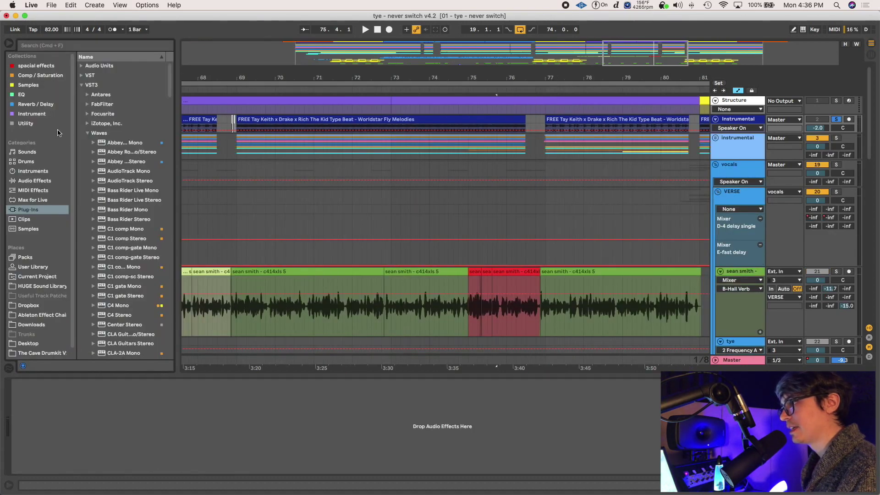
{"action": "left_click", "coordinate": [38, 181]}
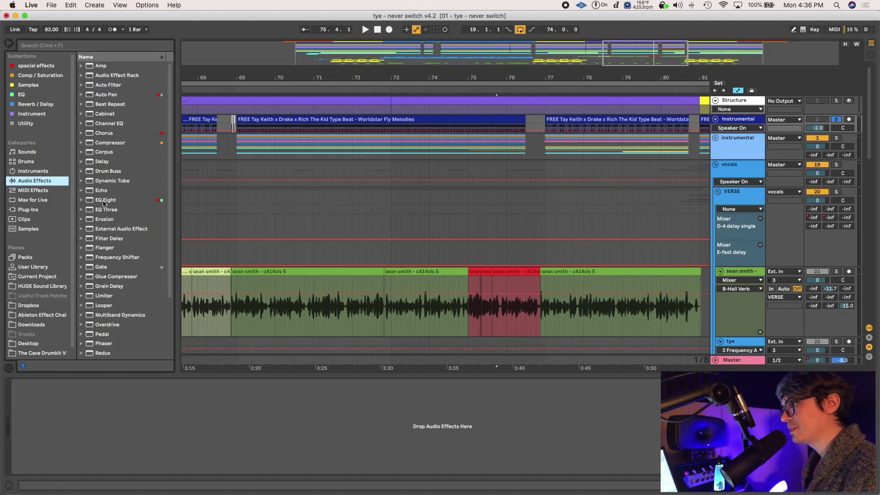
{"action": "left_click_drag", "start_coordinate": [104, 202], "coordinate": [442, 194]}
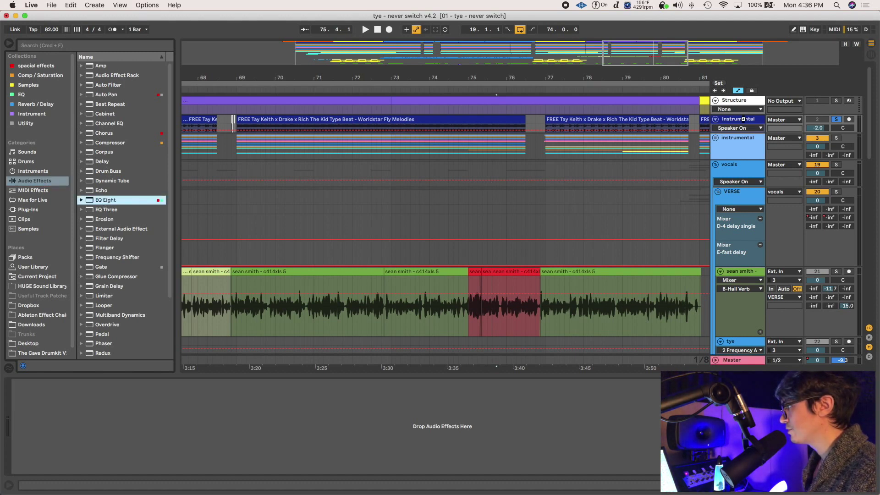
{"action": "left_click_drag", "start_coordinate": [742, 119], "coordinate": [743, 121]}
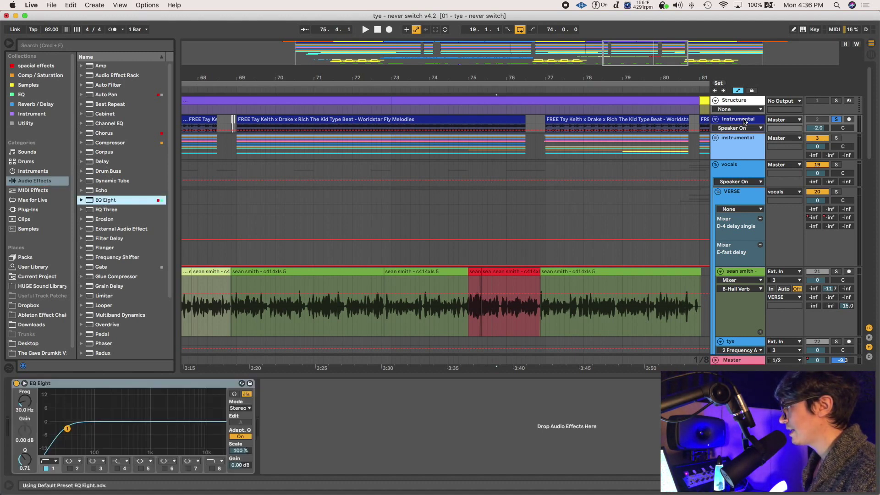
{"action": "left_click", "coordinate": [45, 468]}
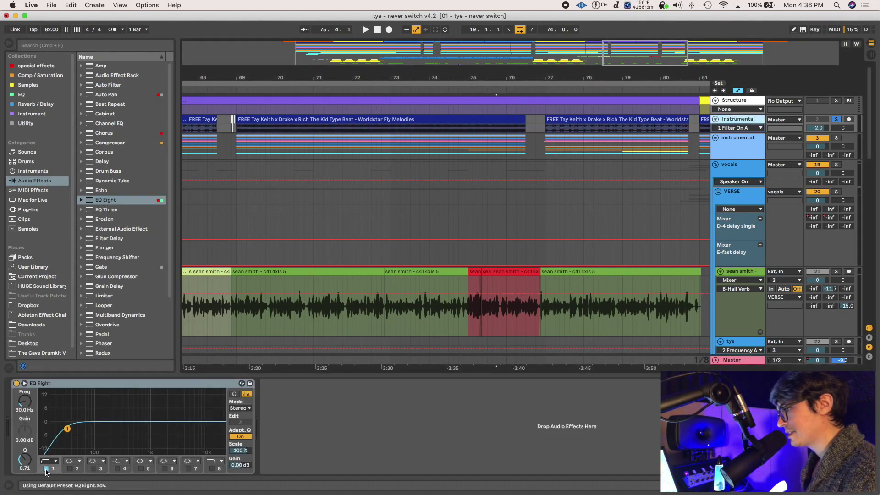
{"action": "left_click", "coordinate": [212, 468]}
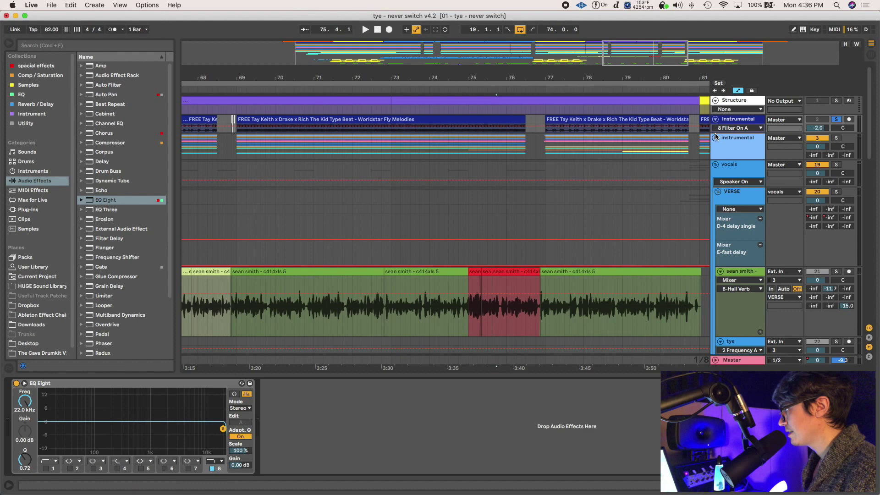
Enlarge the Instrumental track and give EQ Eight's 8 Frequency A its own automation lane, keeping the frequency at 22.0 kHz
{"action": "left_click_drag", "start_coordinate": [730, 132], "coordinate": [729, 175]}
{"action": "scroll", "coordinate": [413, 206], "scroll_direction": "right", "scroll_amount": 5}
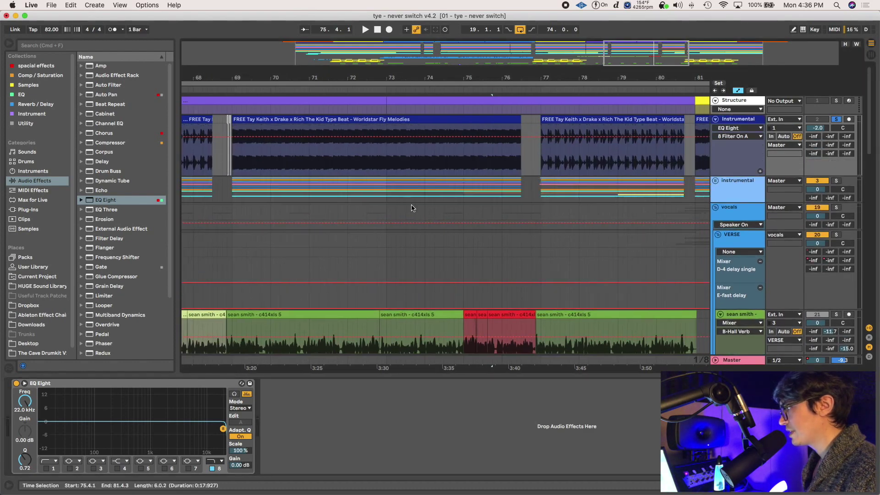
{"action": "scroll", "coordinate": [411, 215], "scroll_direction": "right", "scroll_amount": 3}
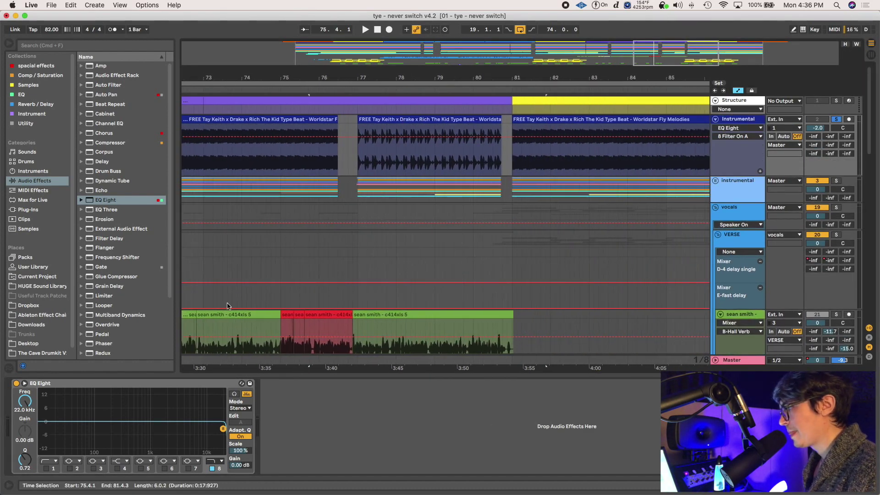
{"action": "left_click", "coordinate": [26, 403]}
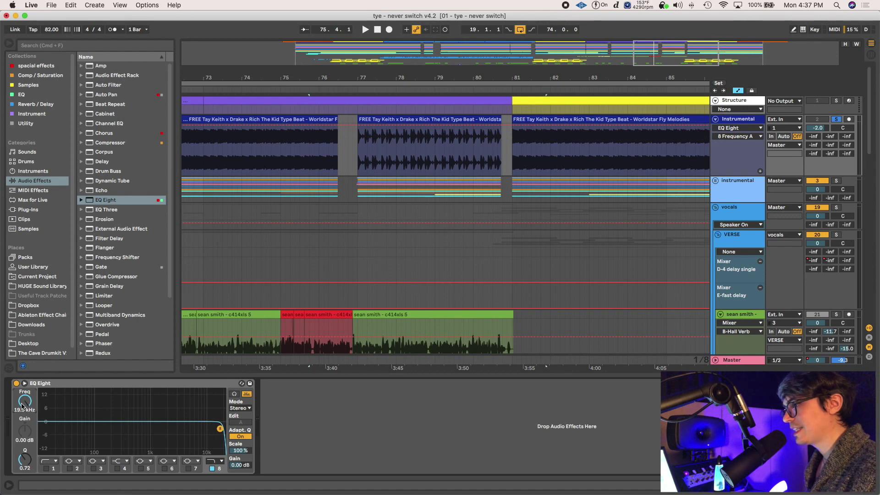
{"action": "left_click_drag", "start_coordinate": [21, 406], "coordinate": [22, 435]}
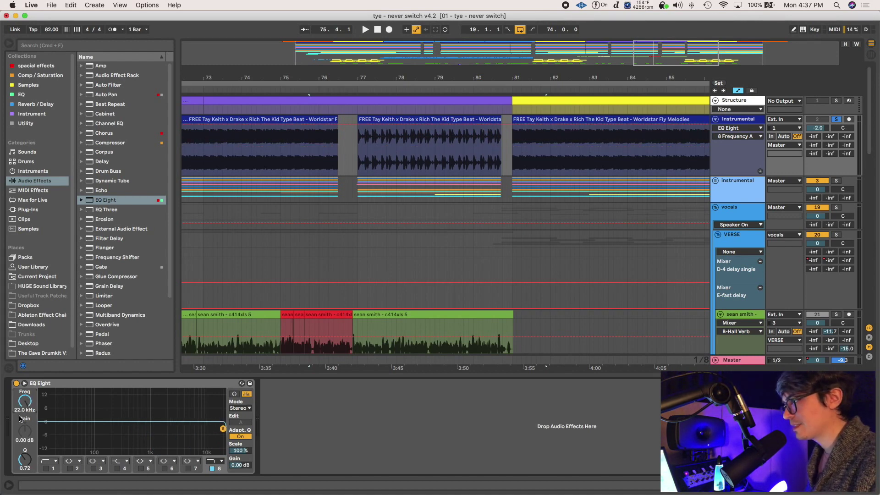
{"action": "left_click", "coordinate": [761, 171]}
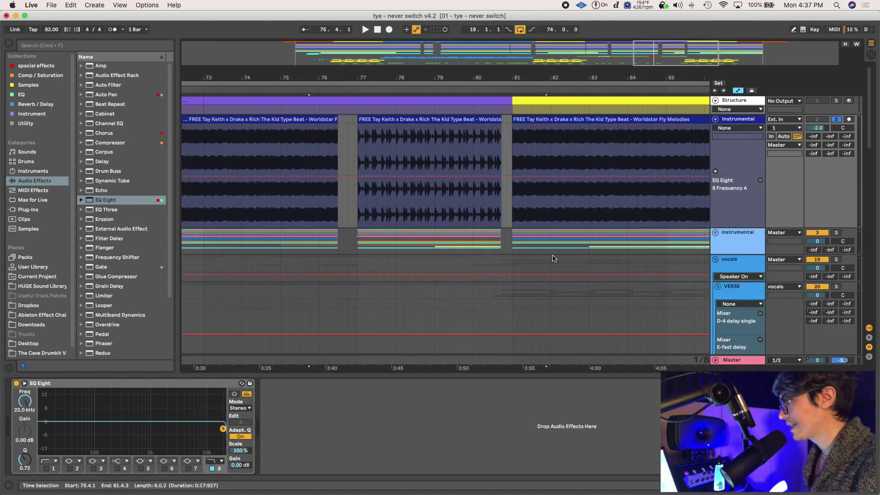
Give EQ Eight's 8 Resonance A its own automation lane and set band 8 to a Q of 0.78
{"action": "left_click", "coordinate": [25, 461]}
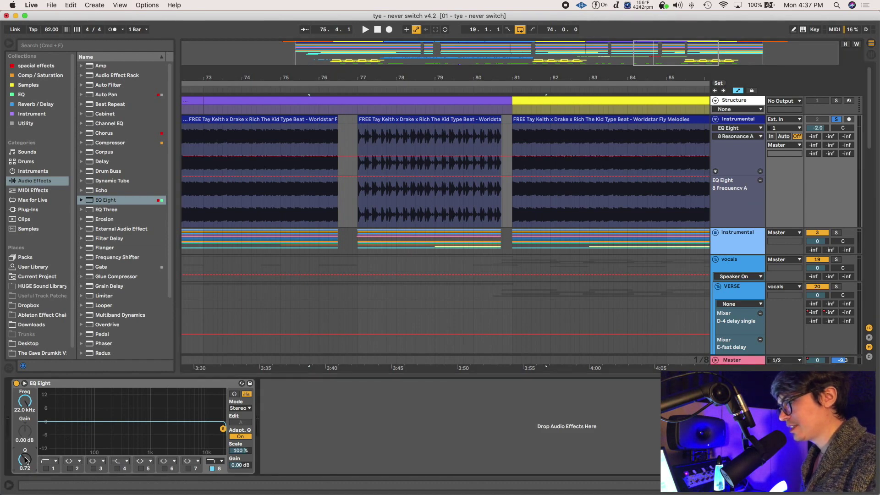
{"action": "left_click", "coordinate": [759, 171]}
{"action": "mouse_move", "coordinate": [223, 429]}
{"action": "left_mouse_down"}
{"action": "mouse_move", "coordinate": [131, 416]}
{"action": "mouse_move", "coordinate": [92, 426]}
{"action": "mouse_move", "coordinate": [180, 414]}
{"action": "mouse_move", "coordinate": [221, 423]}
{"action": "mouse_move", "coordinate": [99, 422]}
{"action": "mouse_move", "coordinate": [172, 403]}
{"action": "mouse_move", "coordinate": [218, 424]}
{"action": "left_mouse_up"}
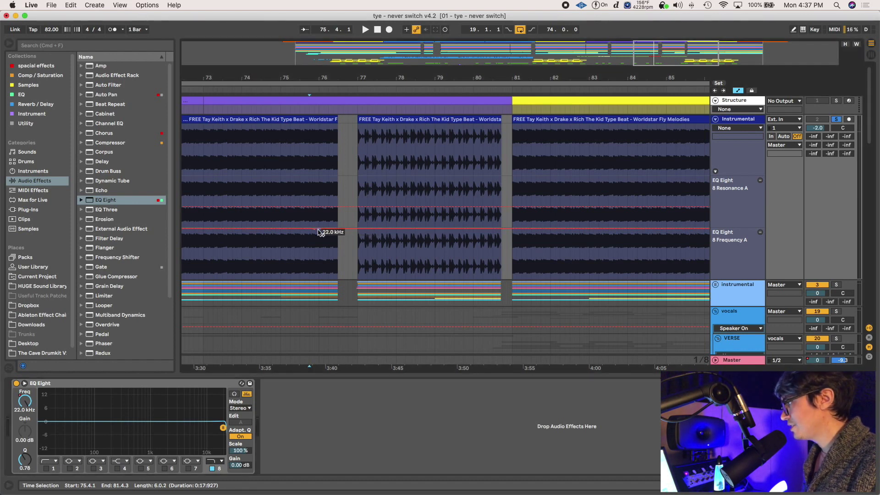
Draw a band 8 frequency dip to about 109 Hz before bar 77, ramp it back up by bar 81, and play it
{"action": "left_click_drag", "start_coordinate": [338, 228], "coordinate": [337, 264]}
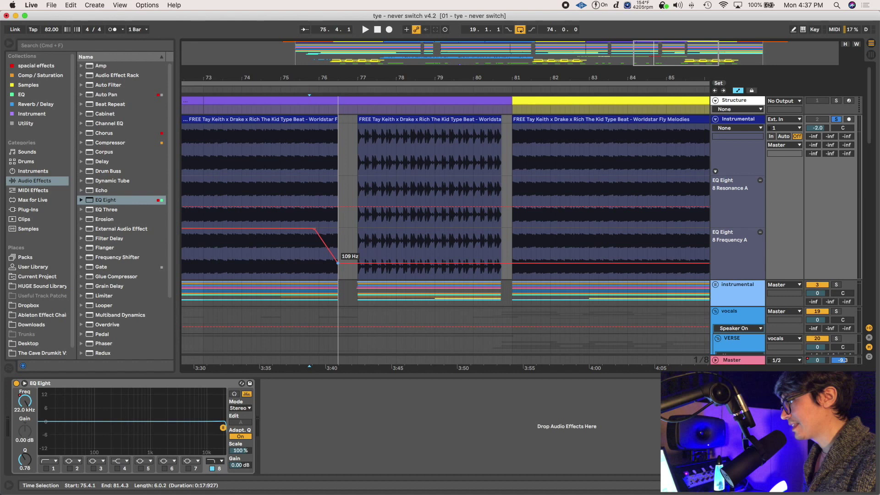
{"action": "left_click_drag", "start_coordinate": [507, 264], "coordinate": [507, 228]}
{"action": "left_click", "coordinate": [299, 258]}
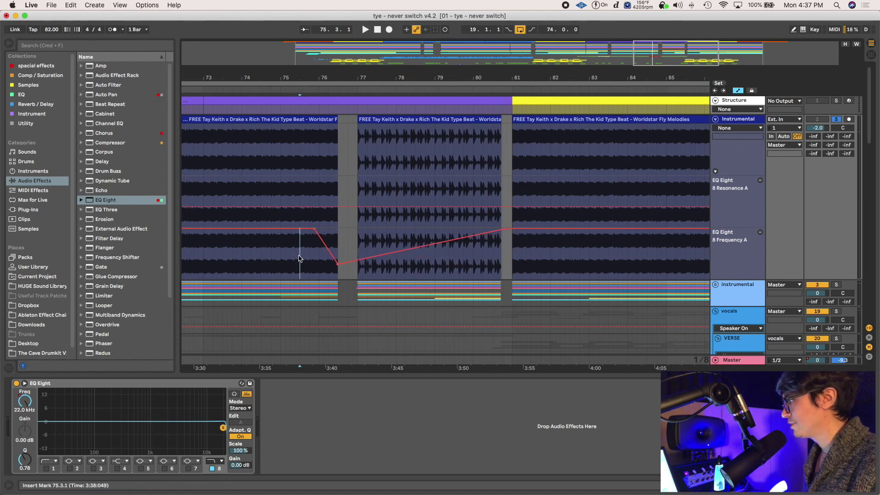
{"action": "key", "text": "space"}
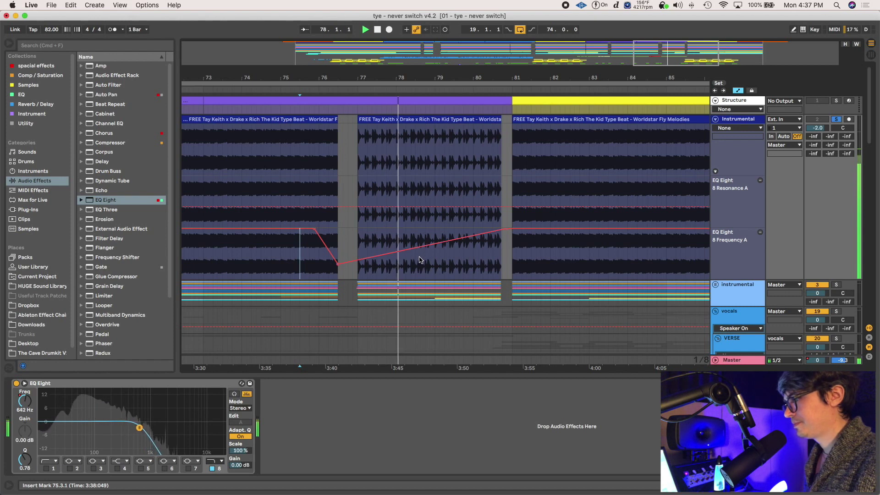
{"action": "key", "text": "space"}
Undo the drawn frequency automation on the Instrumental track
{"action": "key", "text": "super+z"}
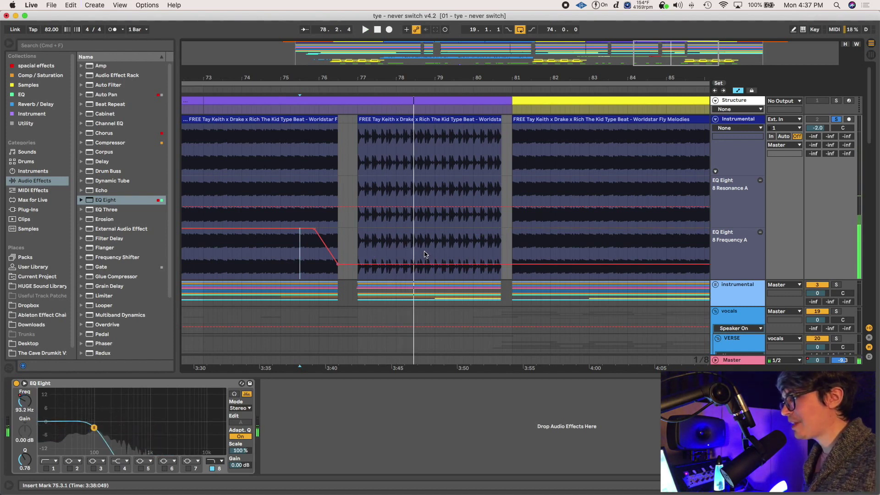
{"action": "key", "text": "super+z"}
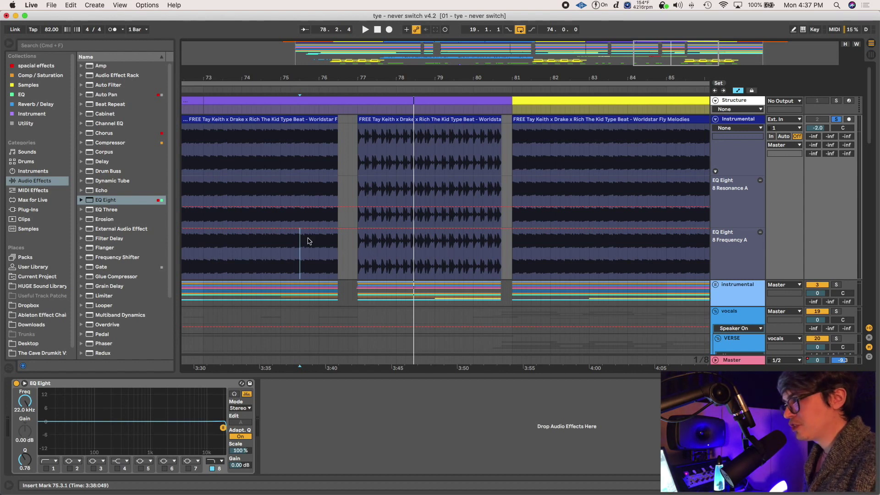
Record band 8 automation live from bar 74, sweeping the frequency down from bar 75 to 77 and back to 22.0 kHz by bar 81, with raised resonance
{"action": "left_click", "coordinate": [280, 242]}
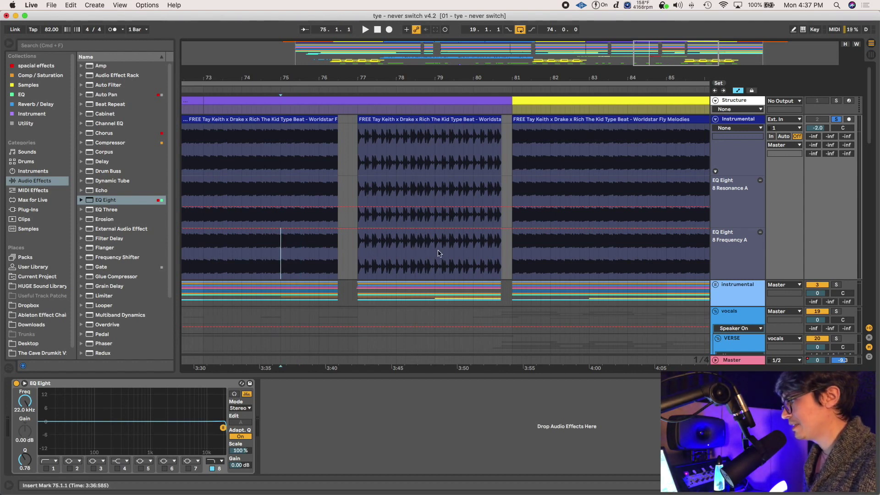
{"action": "left_click", "coordinate": [417, 30]}
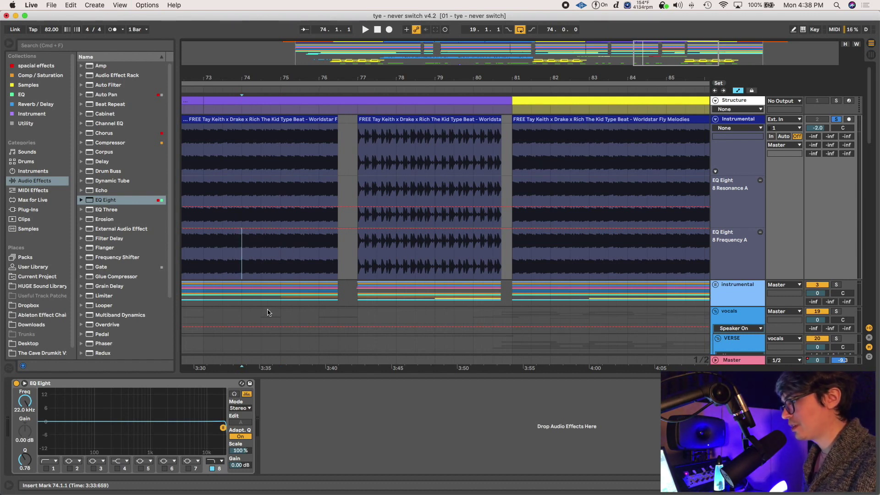
{"action": "left_click", "coordinate": [388, 30]}
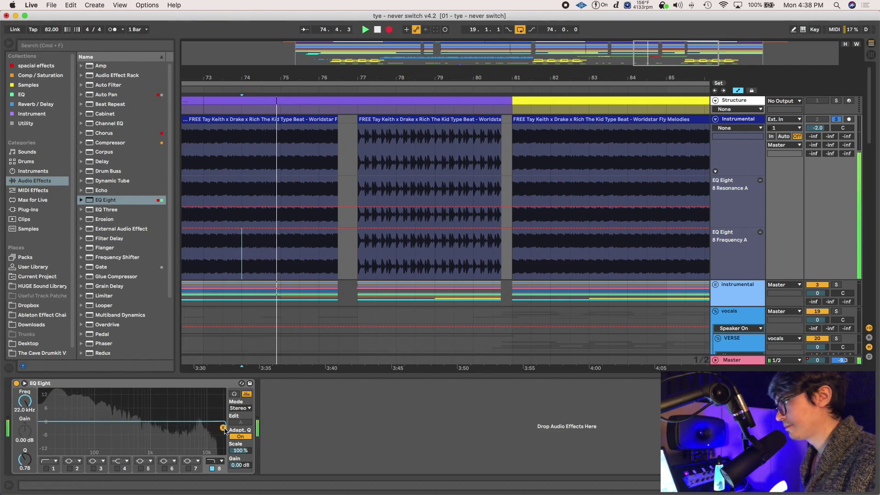
{"action": "mouse_move", "coordinate": [222, 427]}
{"action": "left_mouse_down"}
{"action": "mouse_move", "coordinate": [90, 418]}
{"action": "mouse_move", "coordinate": [222, 429]}
{"action": "left_mouse_up"}
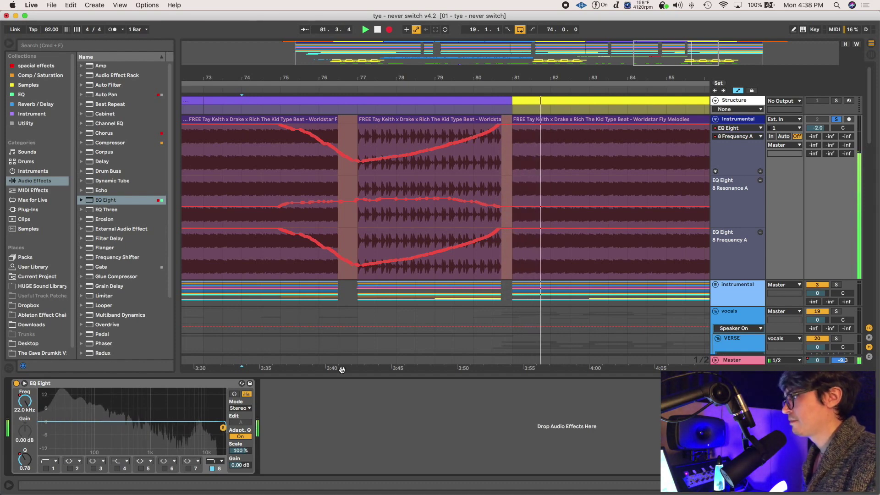
{"action": "key", "text": "space"}
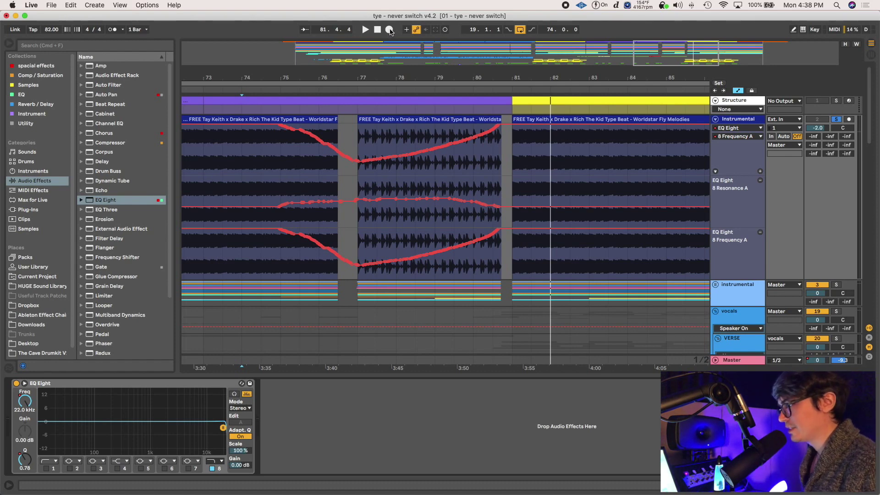
Examine the recorded frequency and resonance automation across the whole arrangement, along with the vocal tracks' automation lanes
{"action": "left_click", "coordinate": [296, 179]}
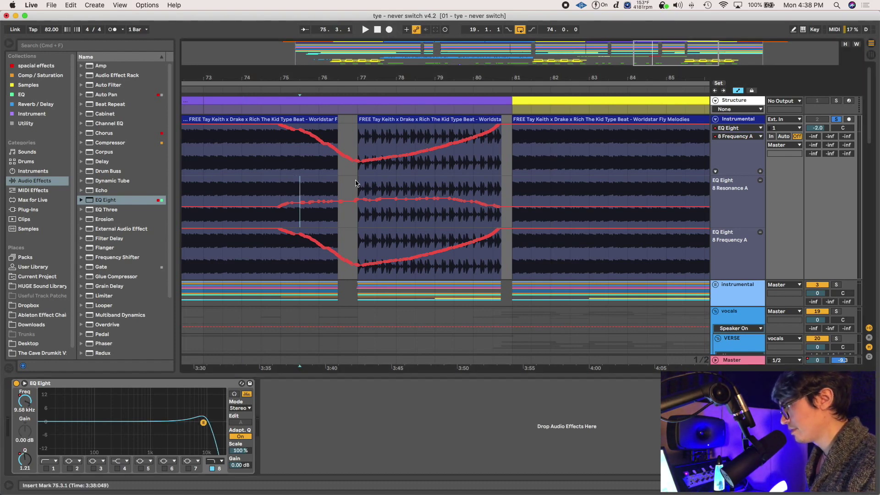
{"action": "key", "text": "minus"}
{"action": "key", "text": "minus"}
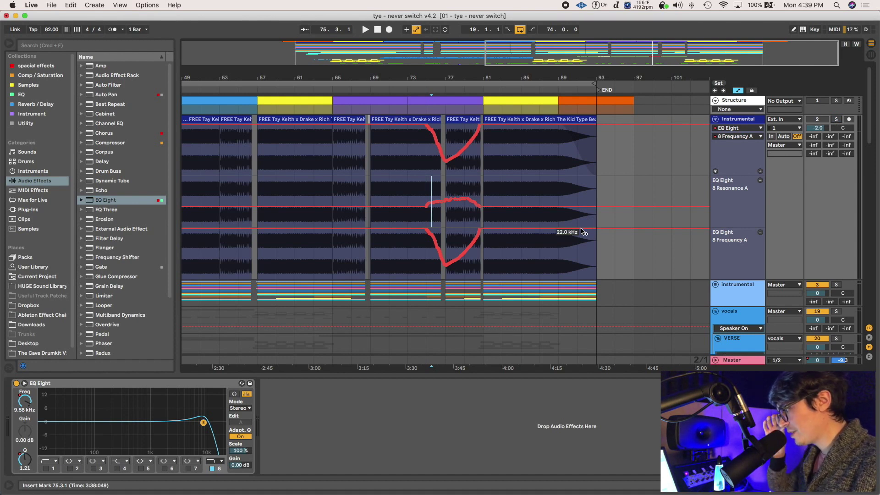
{"action": "left_click", "coordinate": [597, 155]}
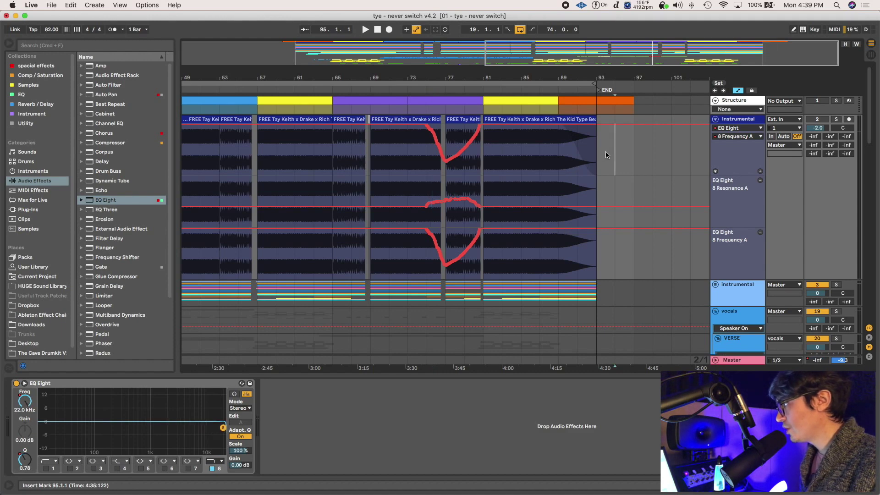
{"action": "key", "text": "minus"}
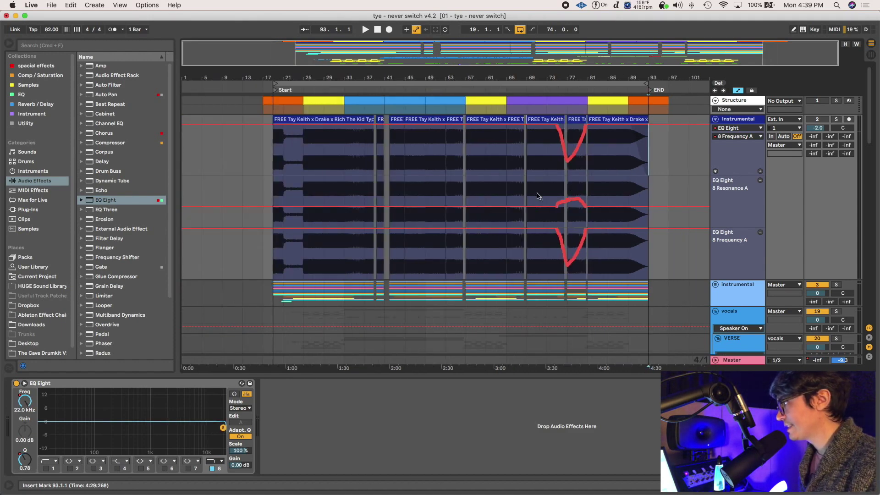
{"action": "scroll", "coordinate": [536, 196], "scroll_direction": "down", "scroll_amount": 5}
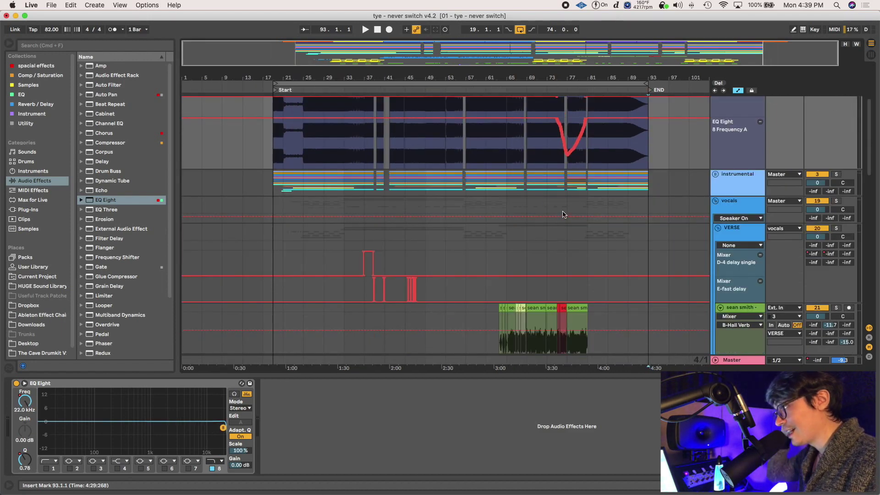